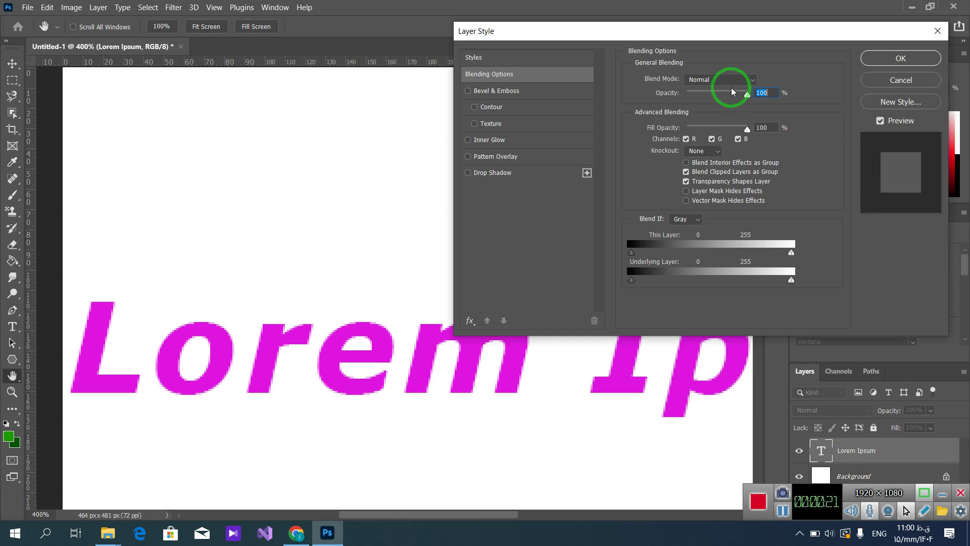
Step: Enable Bevel & Emboss and Drop Shadow on the Lorem Ipsum text layer and open the Drop Shadow settings
left_click(489, 59)
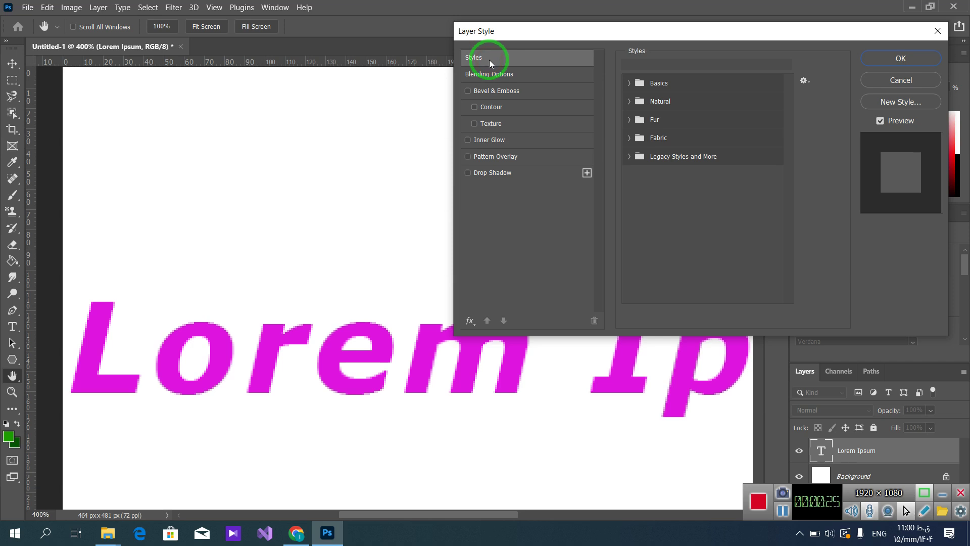
left_click(495, 91)
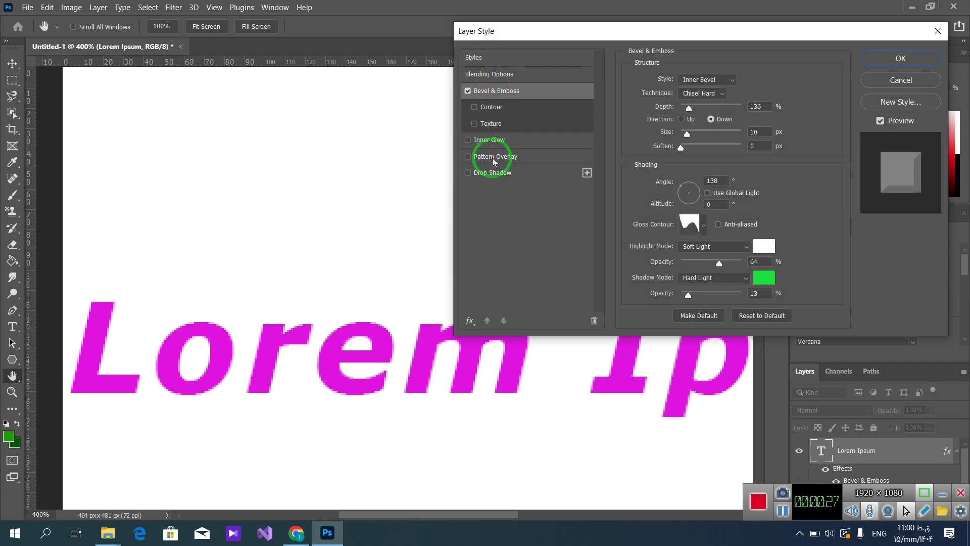
left_click(468, 173)
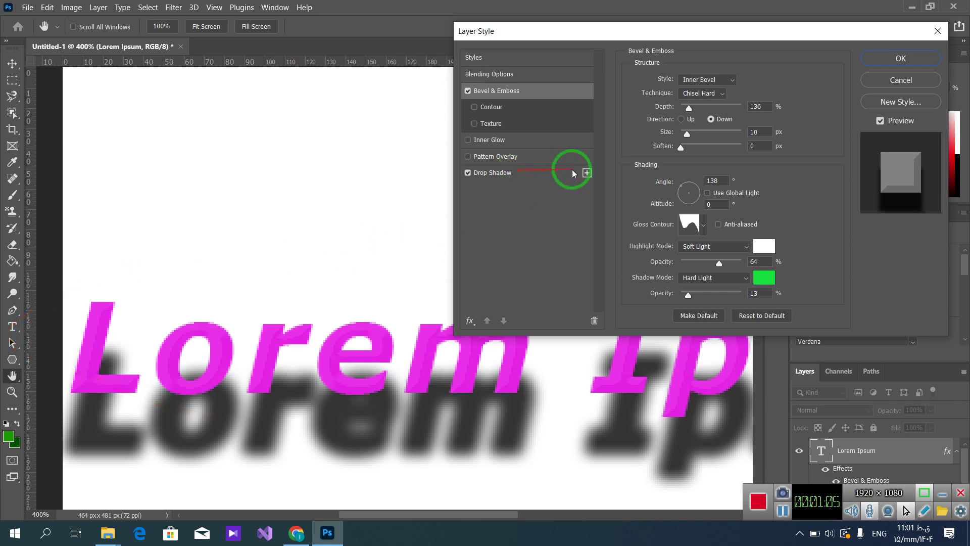
left_click(516, 174)
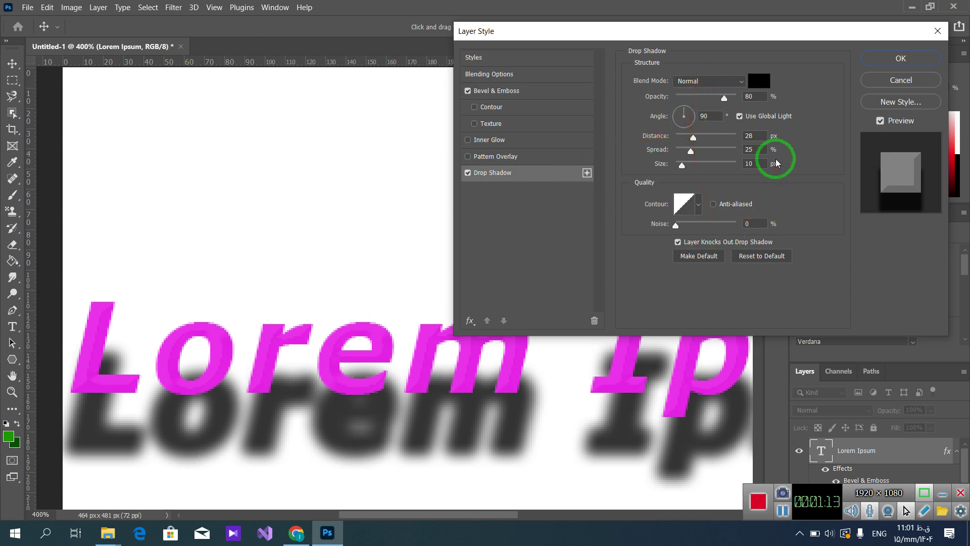
Step: Try cyan 08b5c4 as the drop shadow colour, restore black 000000, and keep the Normal blend mode
left_click(728, 82)
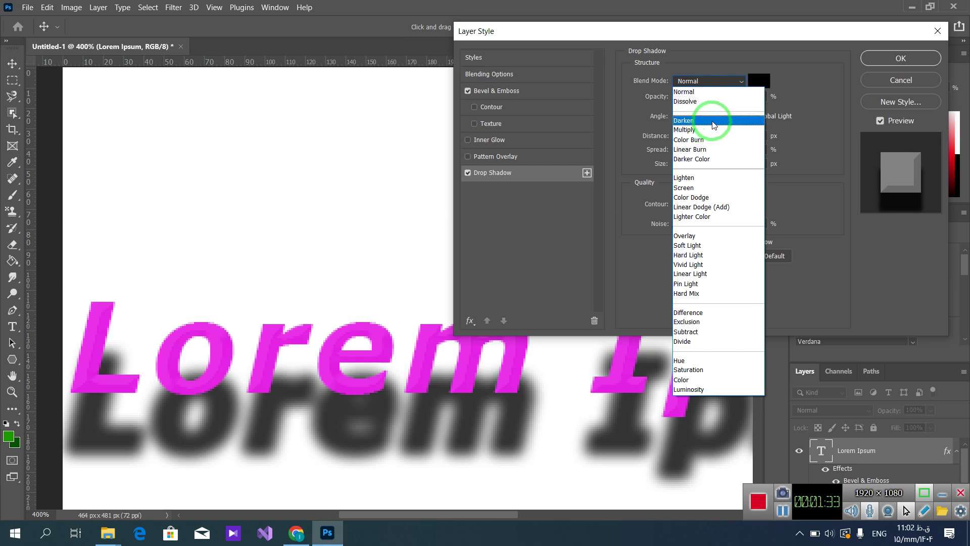
left_click(720, 83)
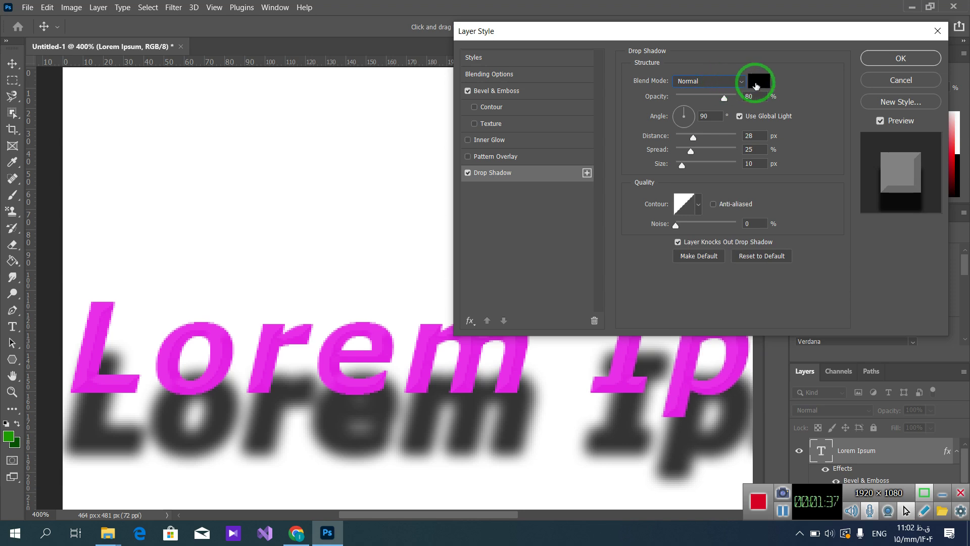
left_click(756, 84)
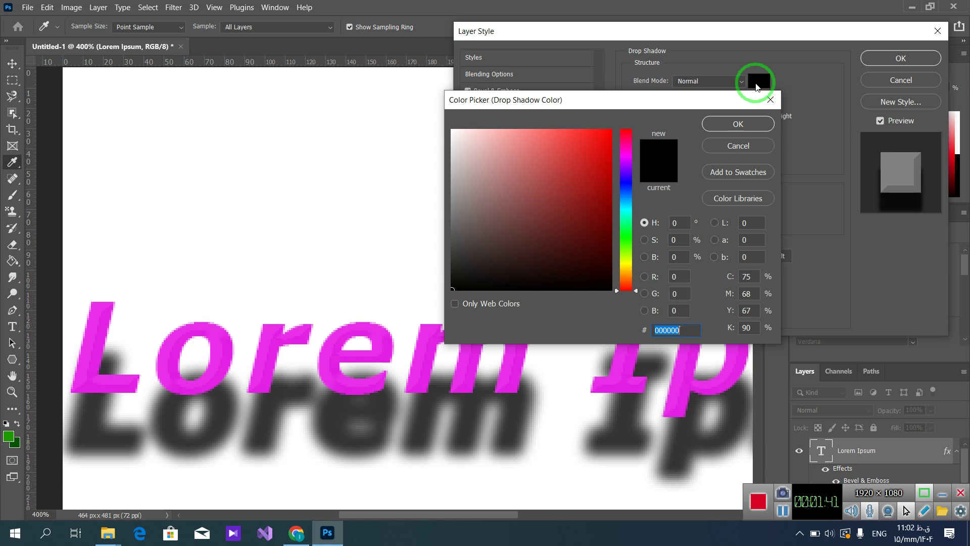
left_click(624, 152)
left_click(626, 207)
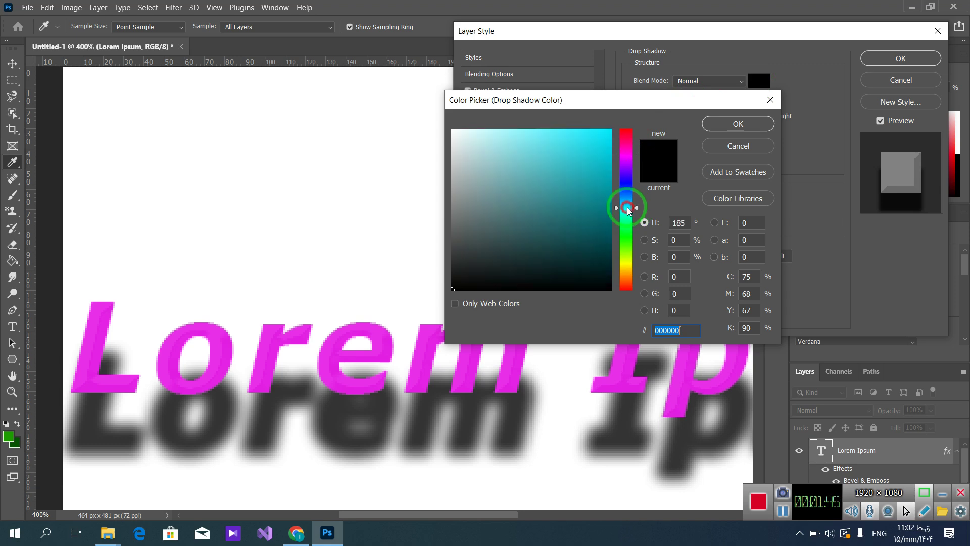
left_click(606, 167)
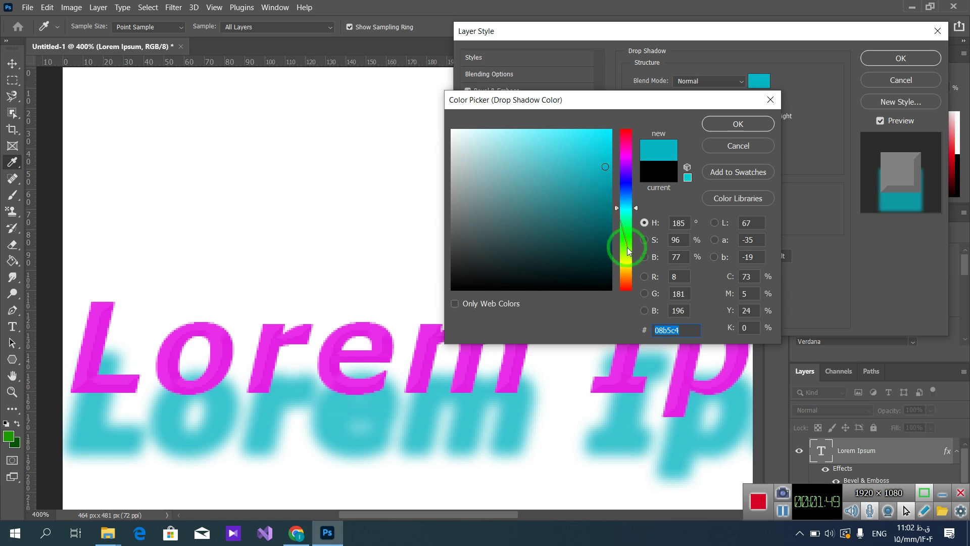
left_click(652, 175)
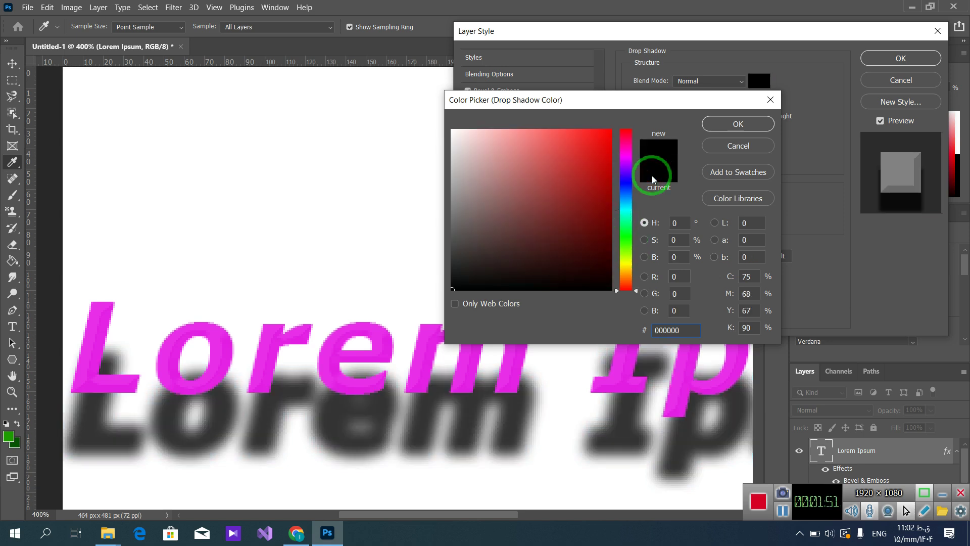
left_click(757, 124)
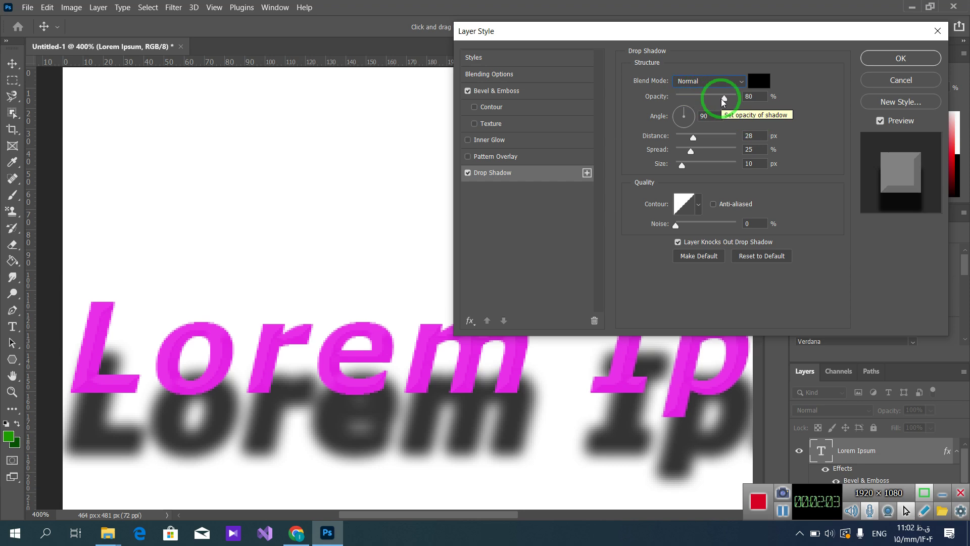
Step: Set the drop shadow's opacity to 75% and its light angle to 68°
mouse_move(723, 100)
left_mouse_down()
mouse_move(700, 101)
mouse_move(744, 100)
mouse_move(721, 100)
left_mouse_up()
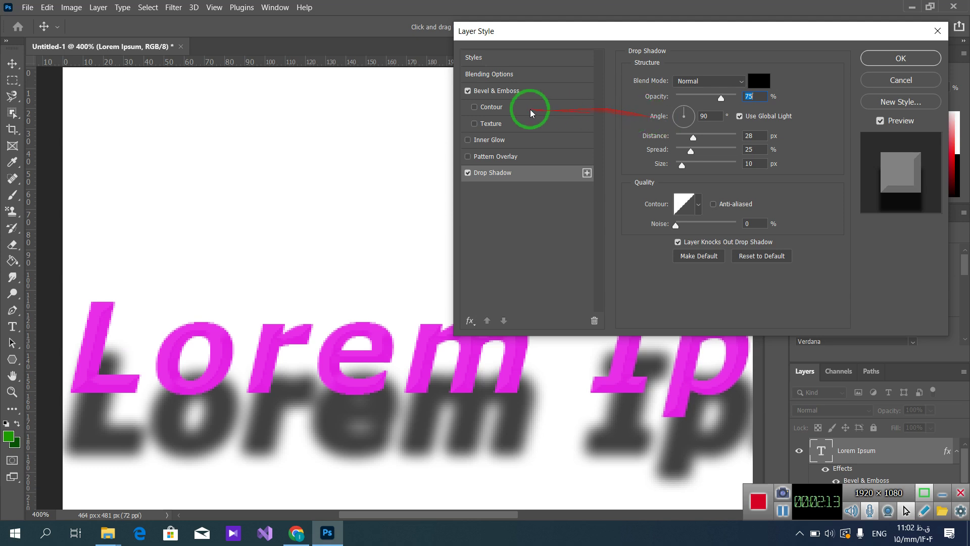
left_click_drag(691, 113, 686, 108)
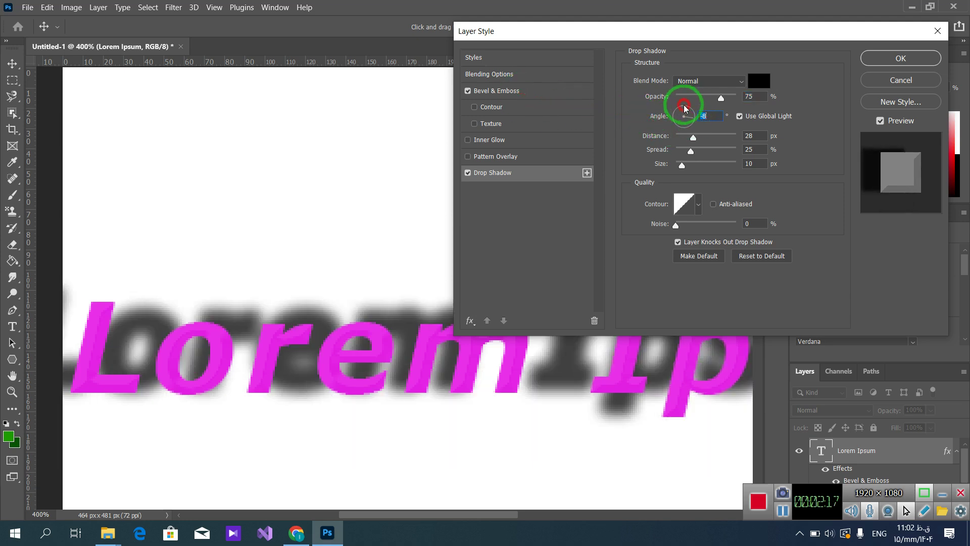
mouse_move(679, 115)
left_mouse_down()
mouse_move(684, 108)
mouse_move(667, 113)
mouse_move(688, 112)
left_mouse_up()
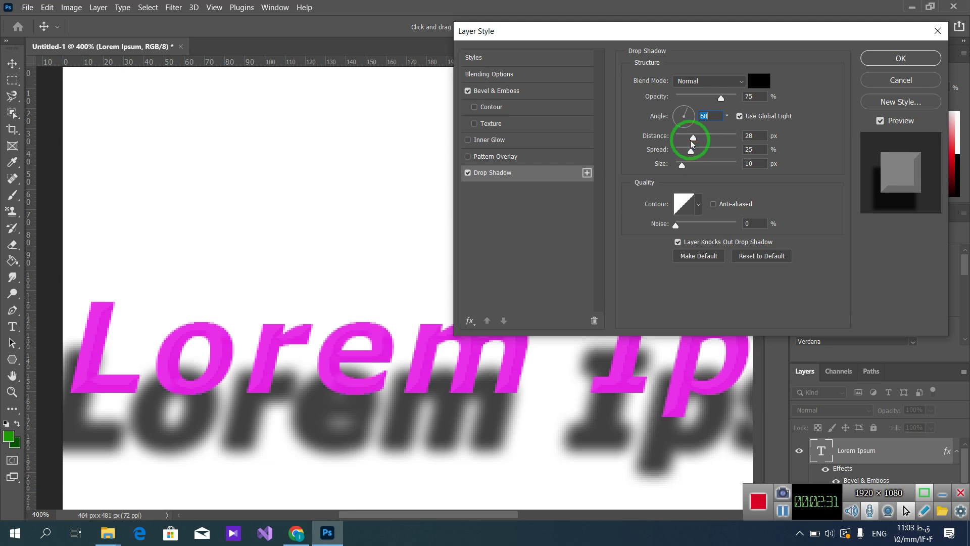
Step: Adjust the drop shadow to a 37 px distance, 43% spread and 2 px size
mouse_move(692, 142)
left_mouse_down()
mouse_move(708, 138)
mouse_move(693, 141)
mouse_move(706, 158)
left_mouse_up()
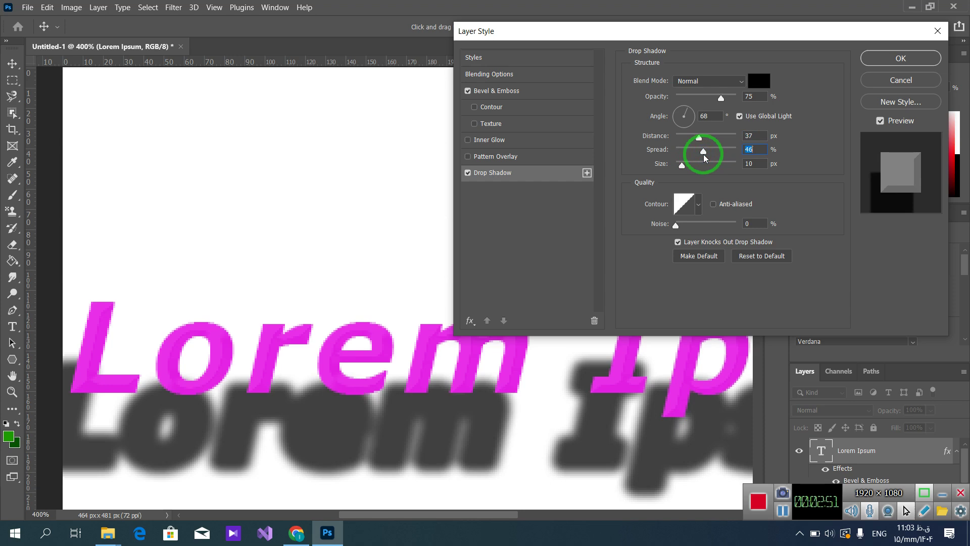
left_click_drag(682, 165, 679, 170)
left_click(696, 152)
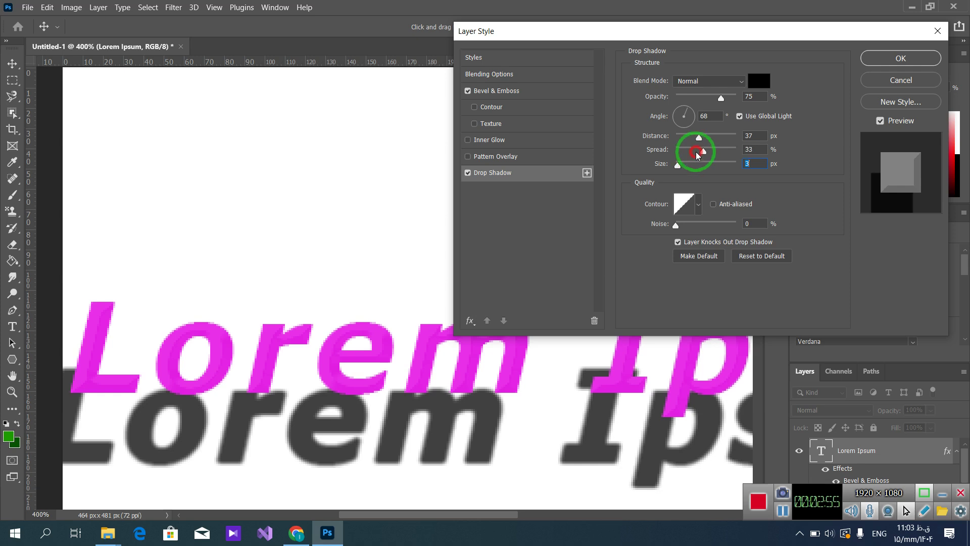
mouse_move(695, 152)
left_mouse_down()
mouse_move(707, 151)
mouse_move(679, 166)
mouse_move(696, 168)
mouse_move(679, 167)
mouse_move(704, 150)
mouse_move(693, 150)
mouse_move(711, 151)
left_mouse_up()
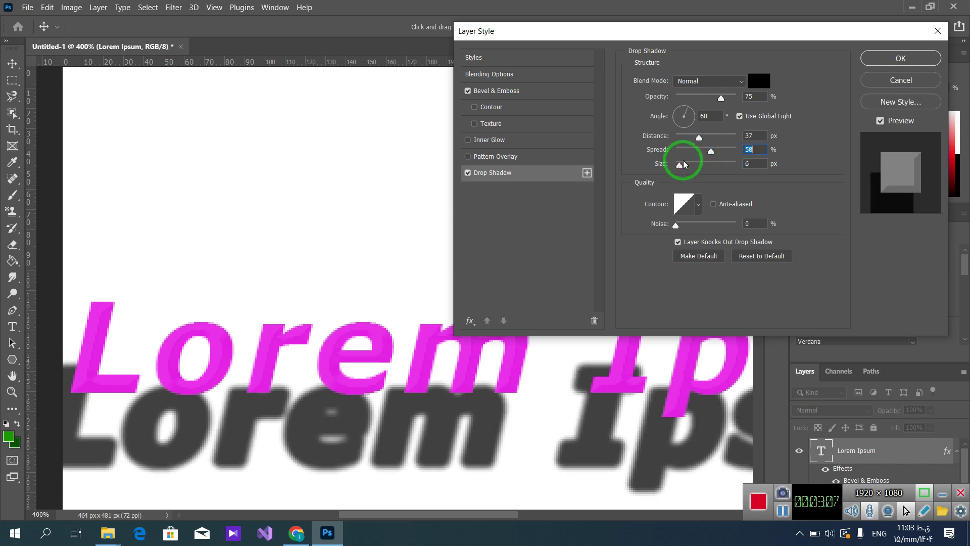
mouse_move(680, 167)
left_mouse_down()
mouse_move(688, 165)
mouse_move(678, 166)
left_mouse_up()
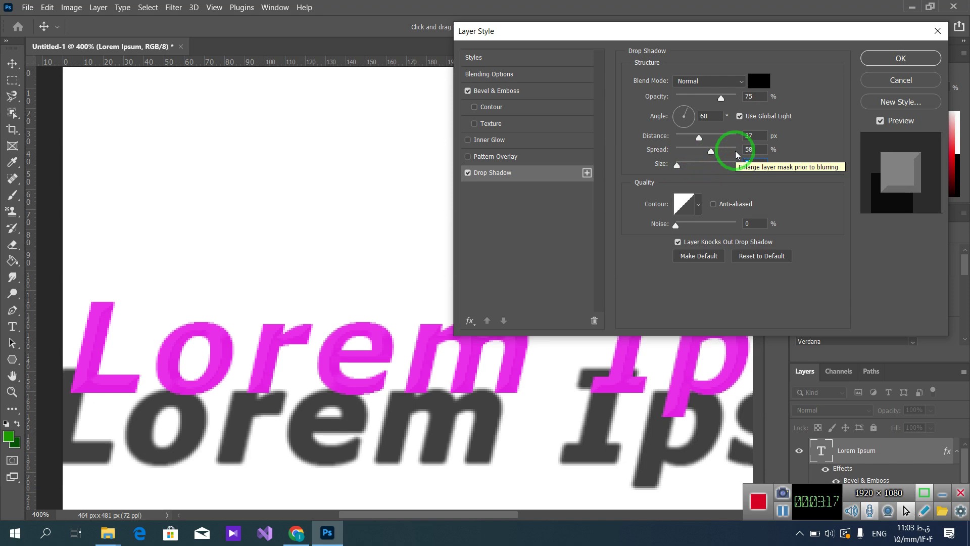
left_click_drag(711, 151, 702, 151)
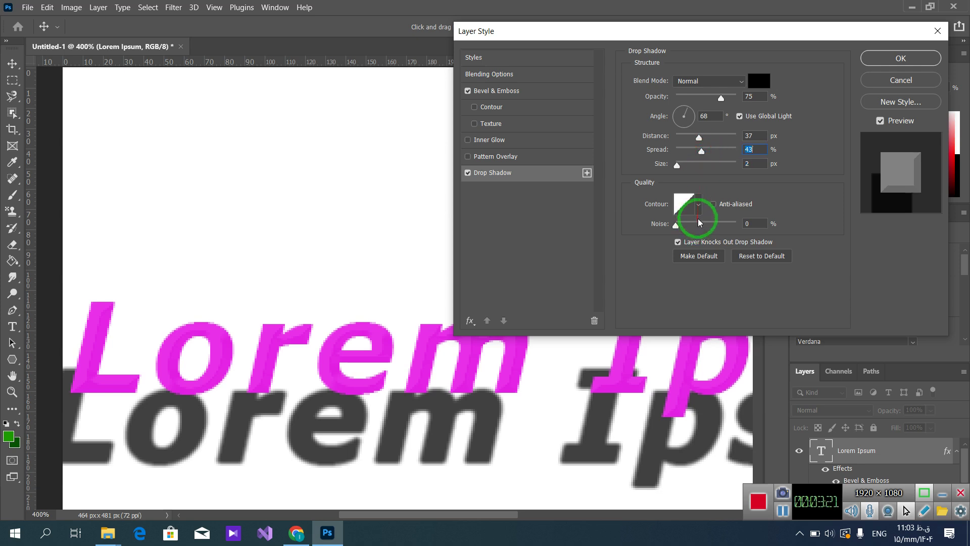
Step: Try several contour presets on the drop shadow and return to the Linear contour
left_click(699, 205)
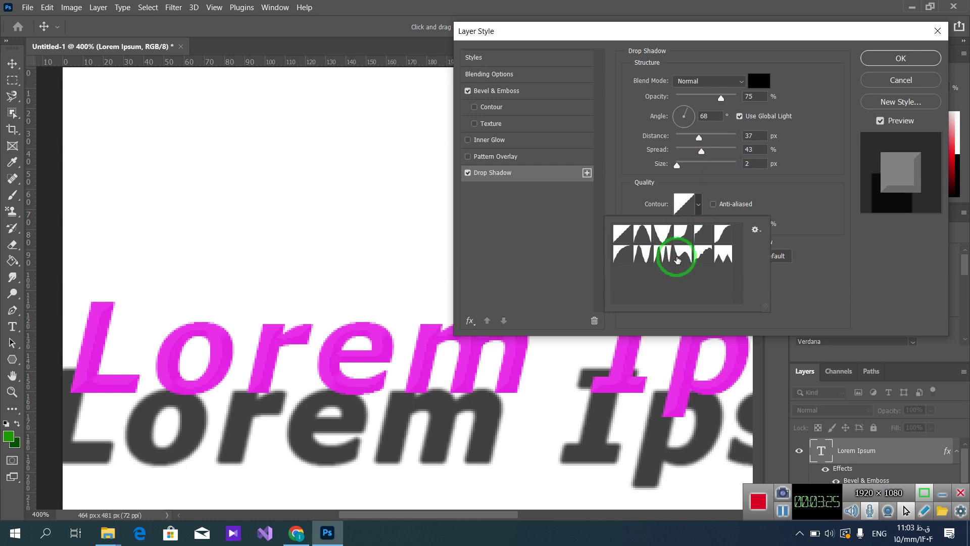
left_click(681, 259)
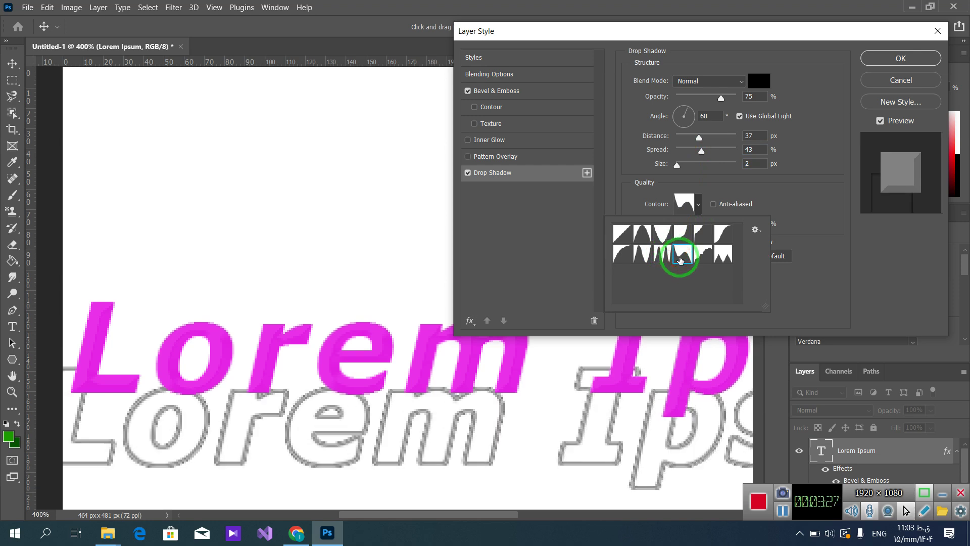
left_click(660, 259)
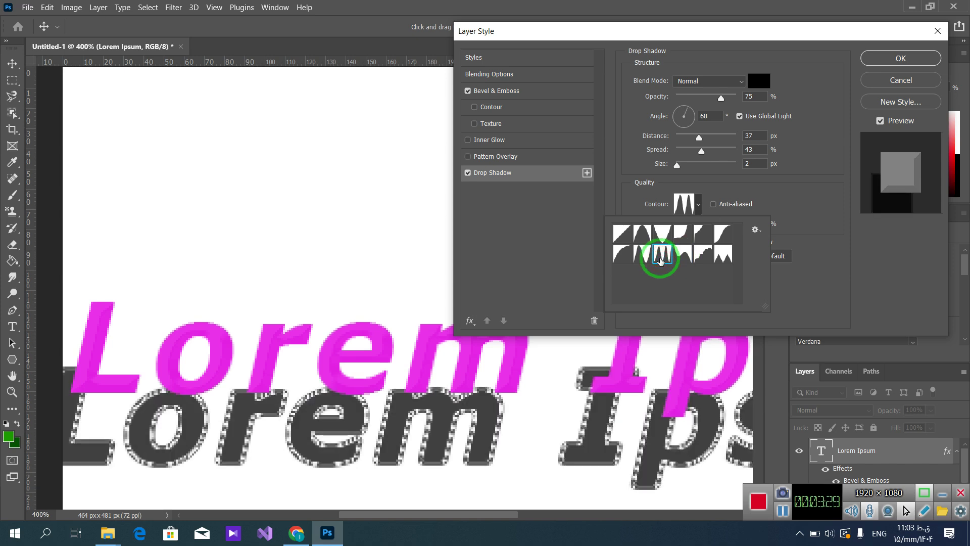
left_click(637, 259)
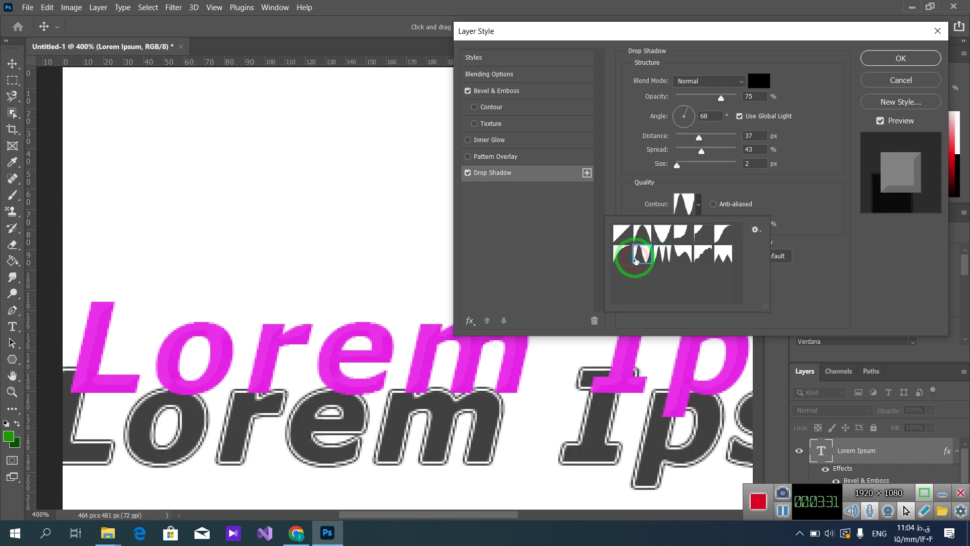
left_click(641, 235)
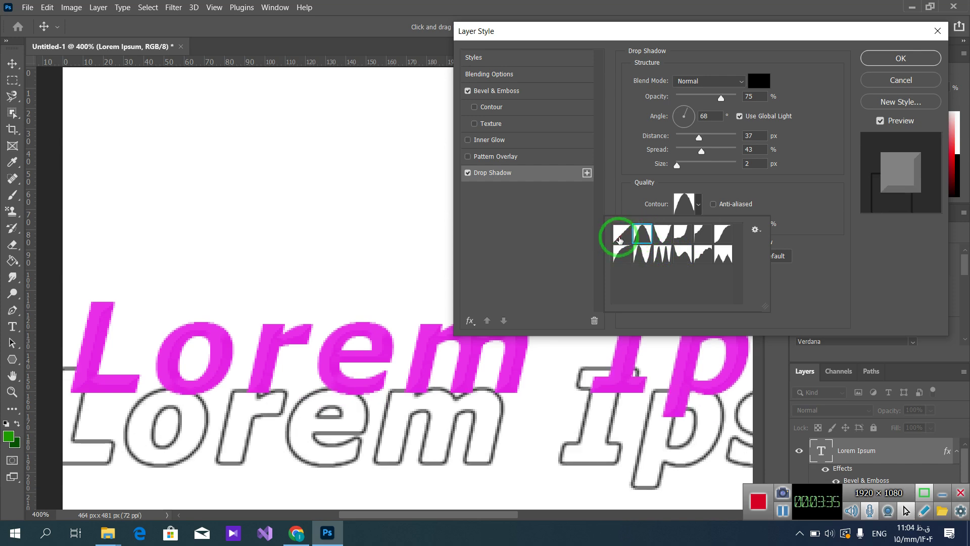
left_click(660, 235)
left_click(683, 238)
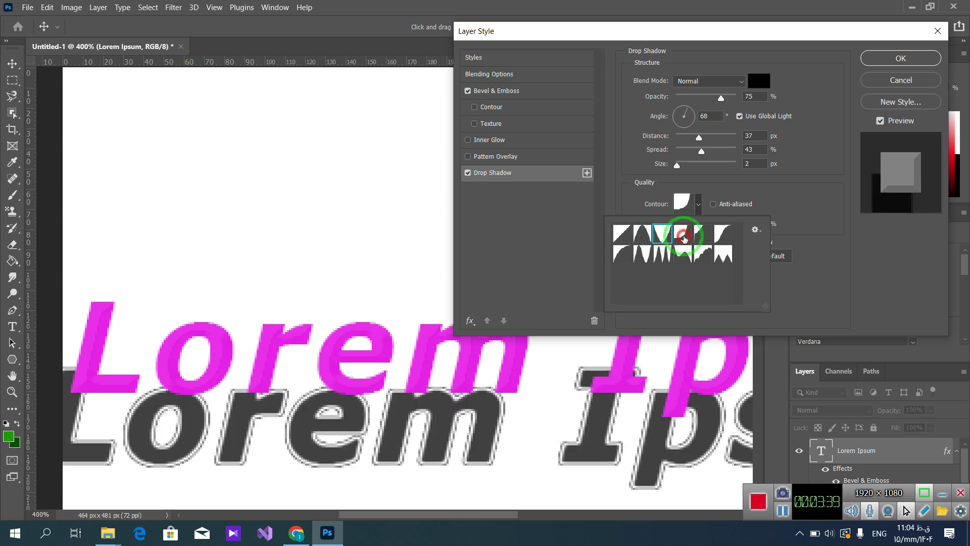
left_click(626, 237)
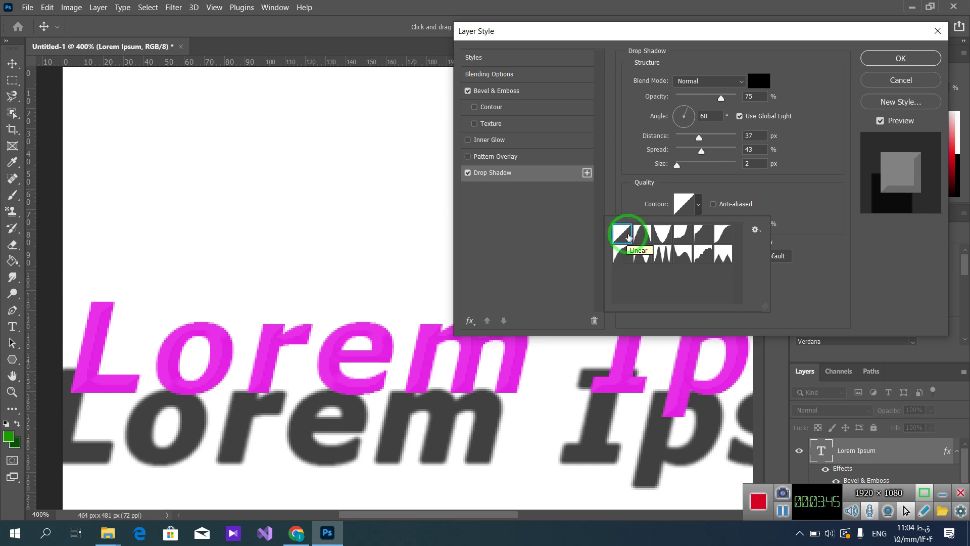
left_click(700, 206)
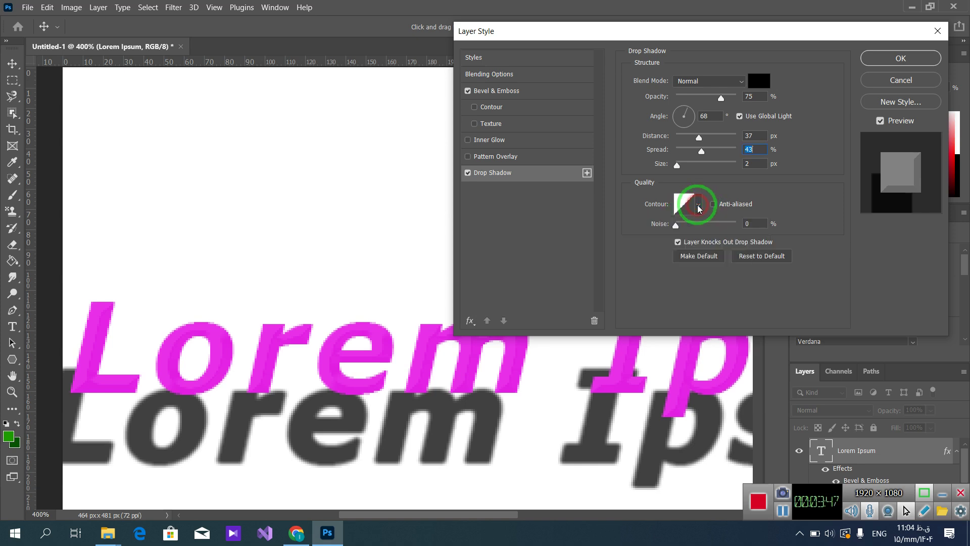
Step: Refine the drop shadow to 1% noise, 23 px distance, 70% opacity, 41% spread and 4 px size
left_click_drag(676, 226, 695, 228)
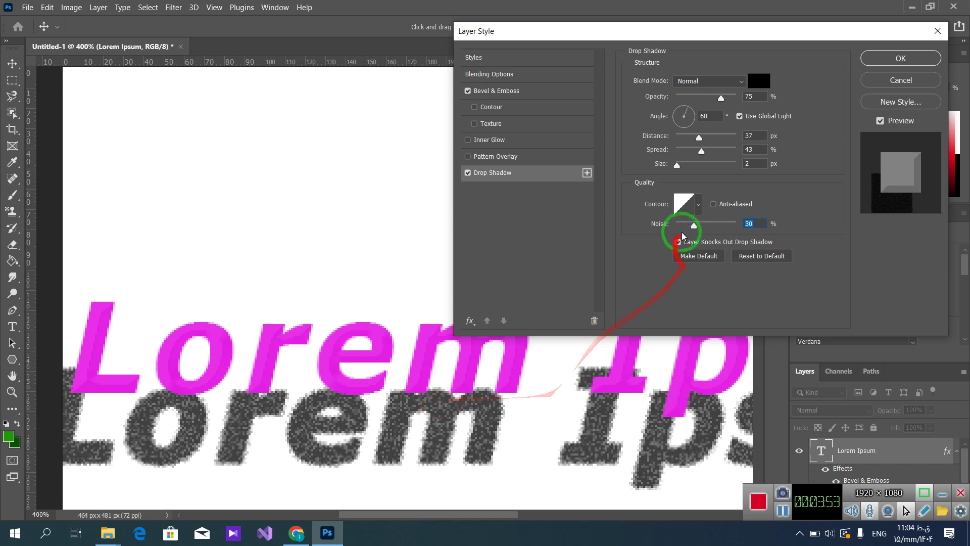
left_click_drag(693, 225, 677, 224)
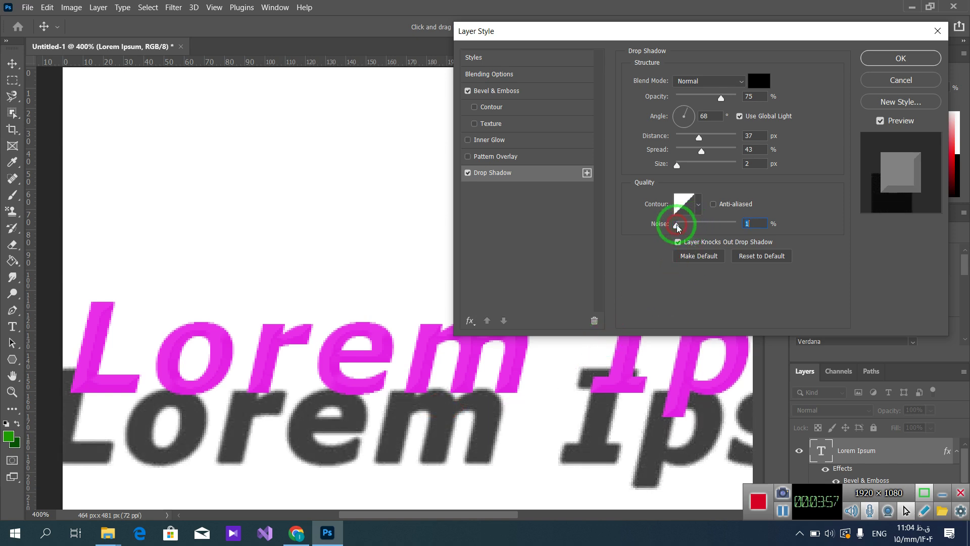
mouse_move(701, 150)
left_mouse_down()
mouse_move(687, 152)
mouse_move(701, 150)
mouse_move(690, 137)
left_mouse_up()
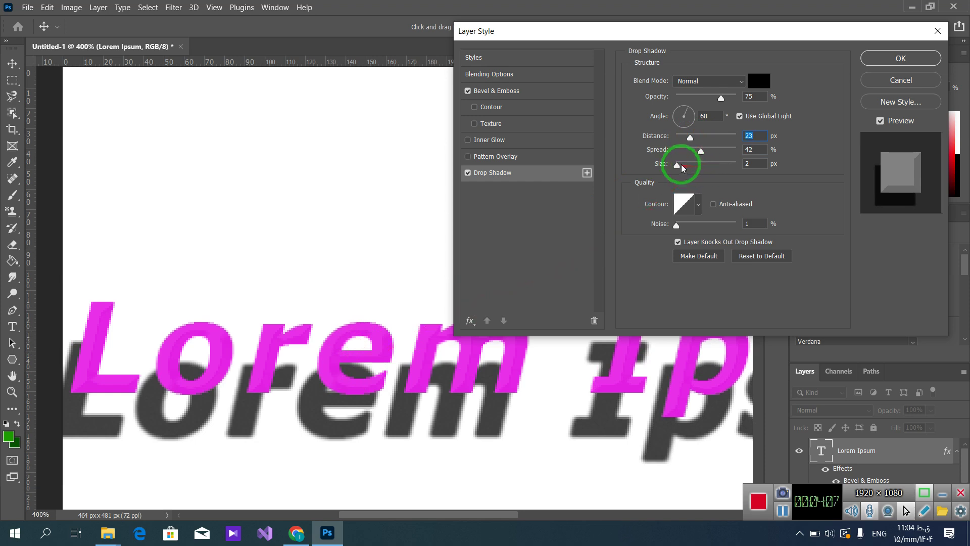
left_click_drag(721, 97, 717, 98)
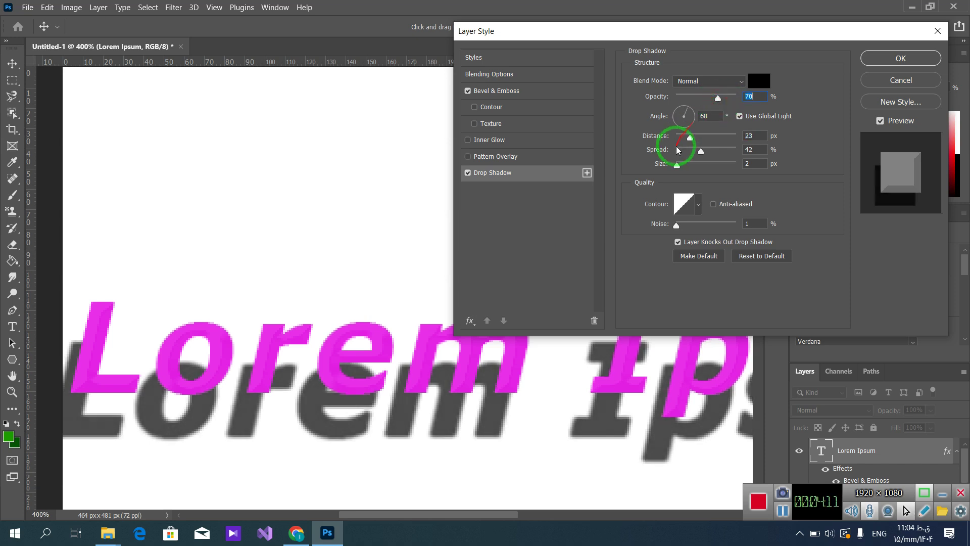
mouse_move(700, 151)
left_mouse_down()
mouse_move(717, 156)
mouse_move(702, 160)
left_mouse_up()
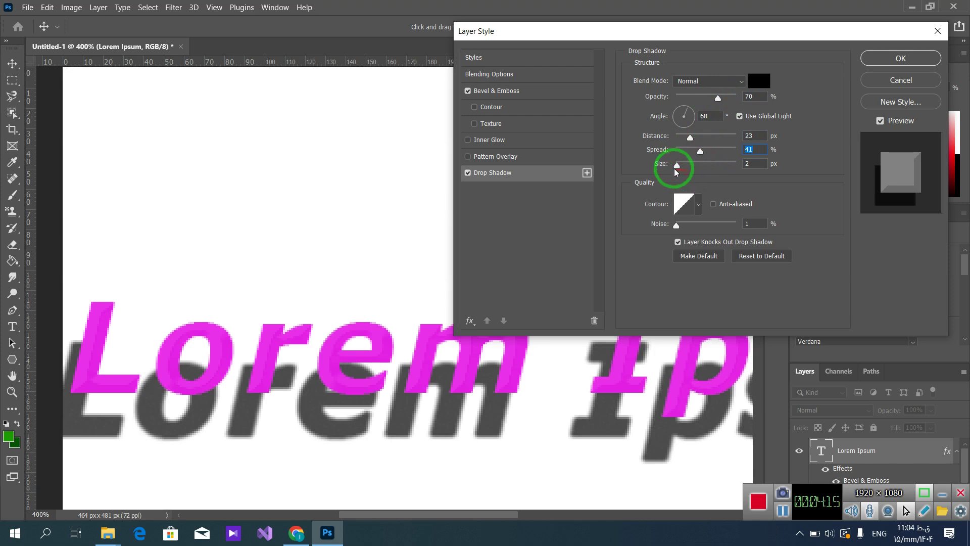
left_click_drag(677, 168, 678, 166)
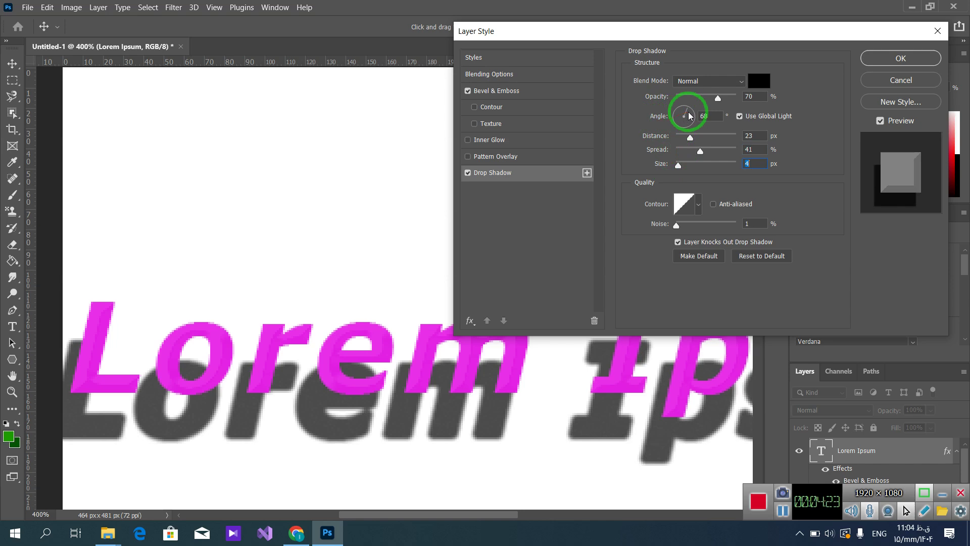
Step: Compare the text with and without its layer effects by switching the preview off and on repeatedly
left_click(881, 121)
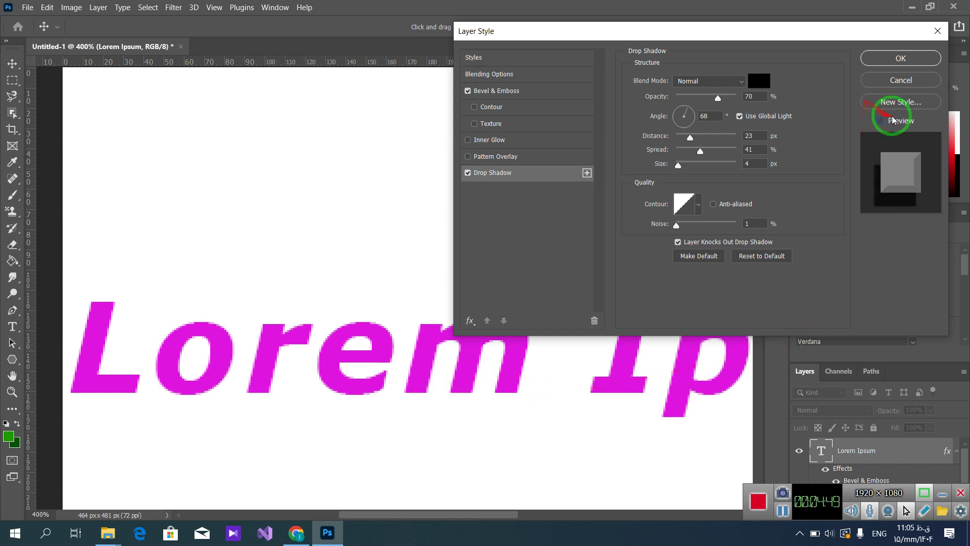
left_click(879, 121)
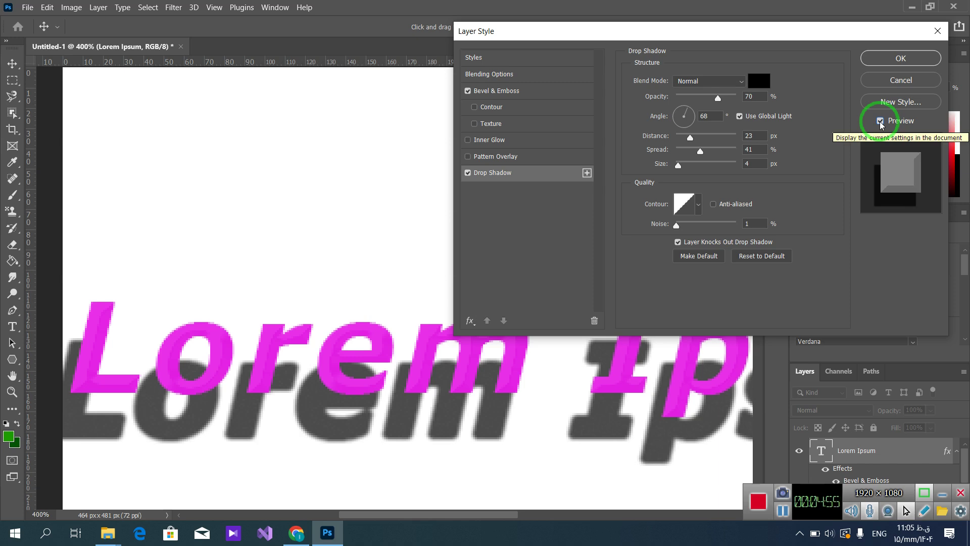
left_click(880, 121)
left_click(880, 122)
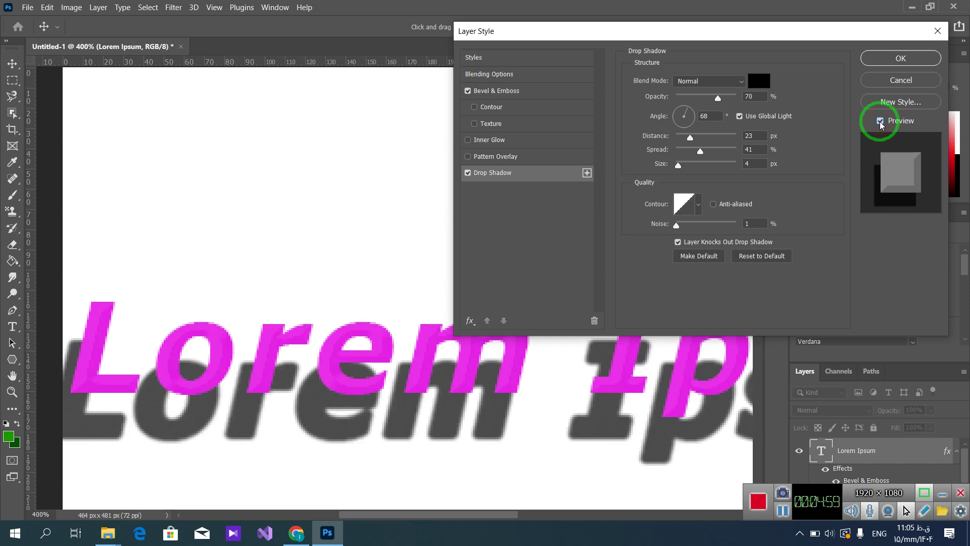
left_click(880, 121)
left_click(879, 121)
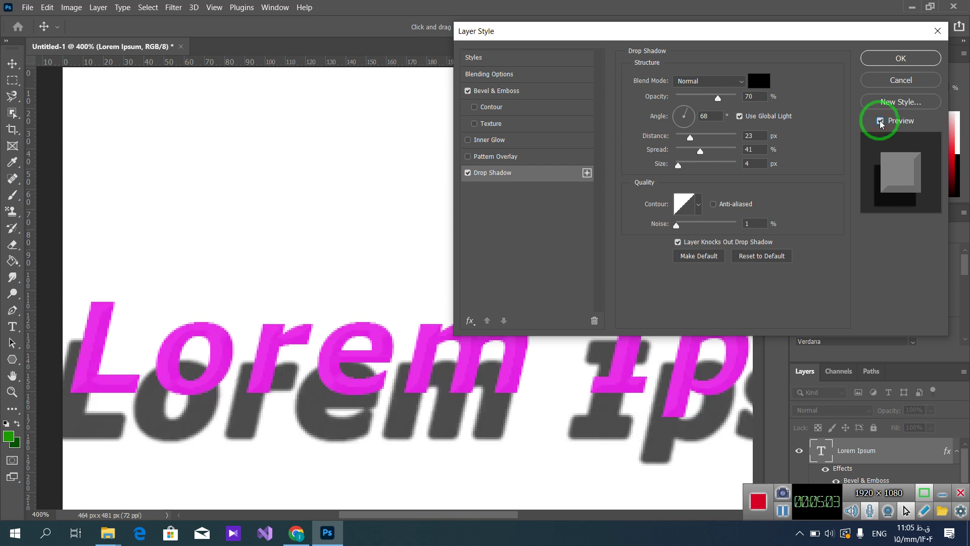